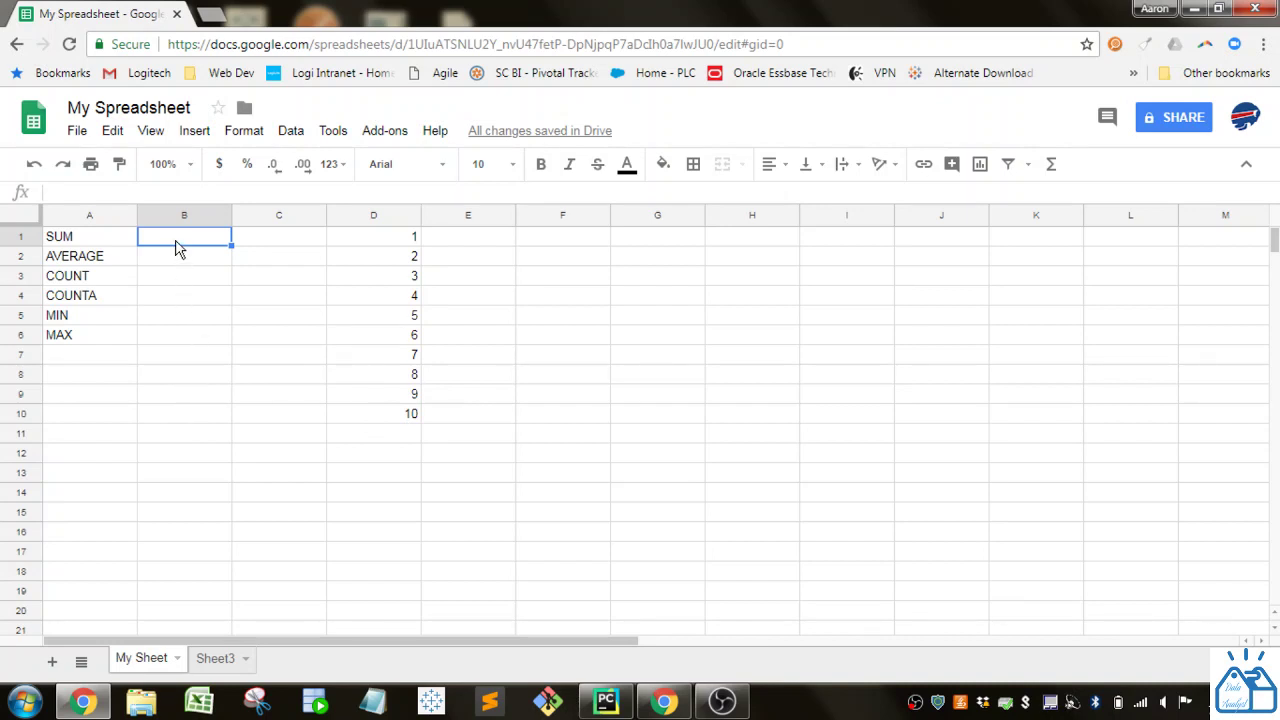
- Enter the formula =SUM(D1:D10) in cell B1 beside the SUM label, choosing SUM from the suggested functions
type("=")
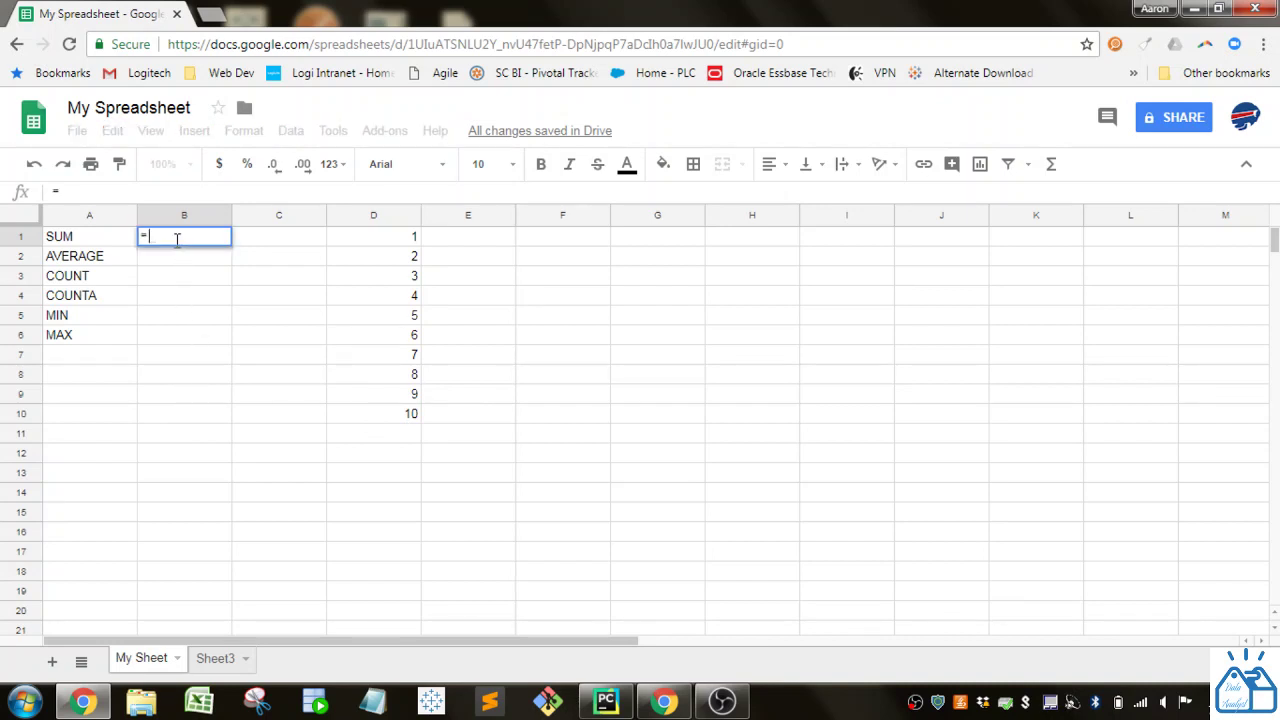
type("s")
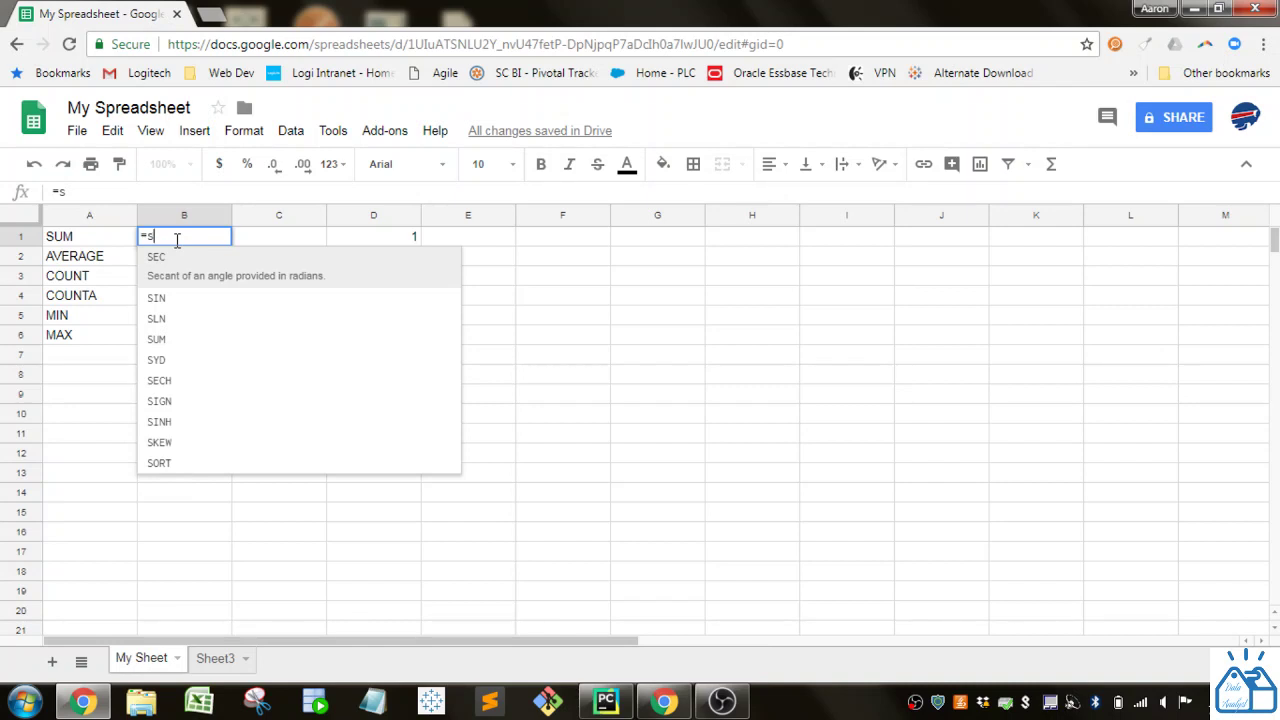
type("u")
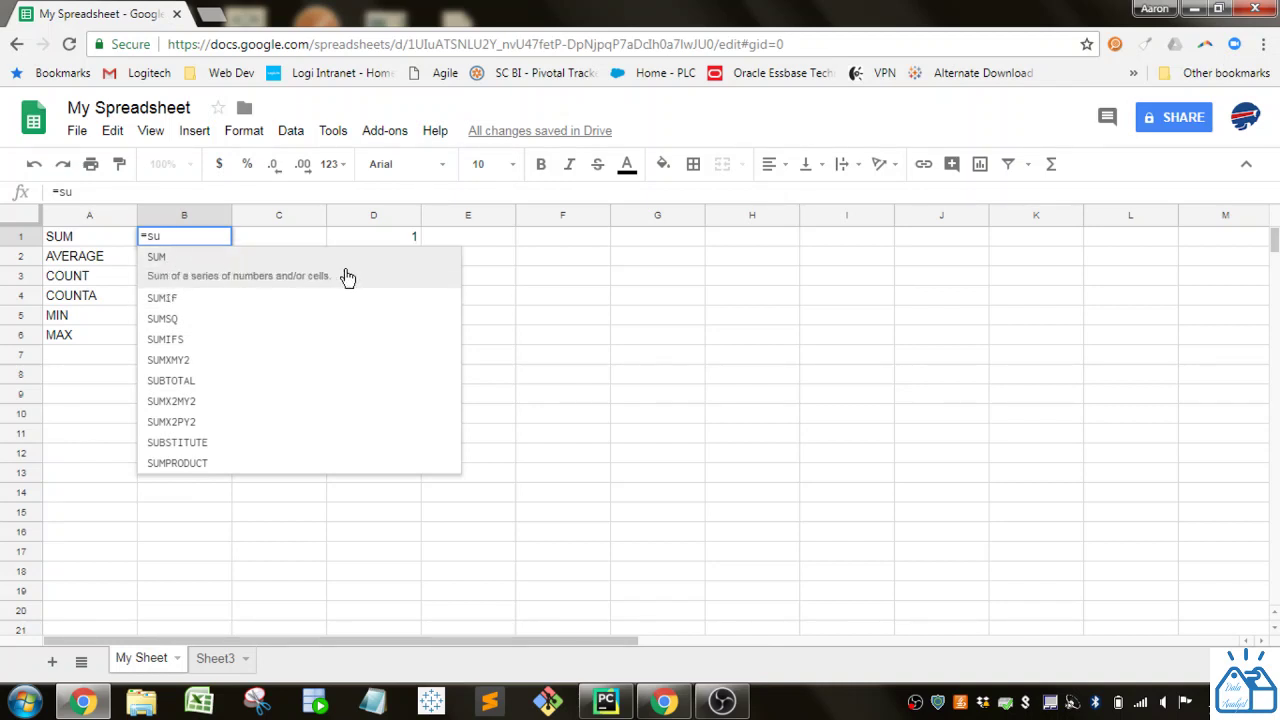
key("Down")
key("Down")
key("Down")
key("Down")
key("Down")
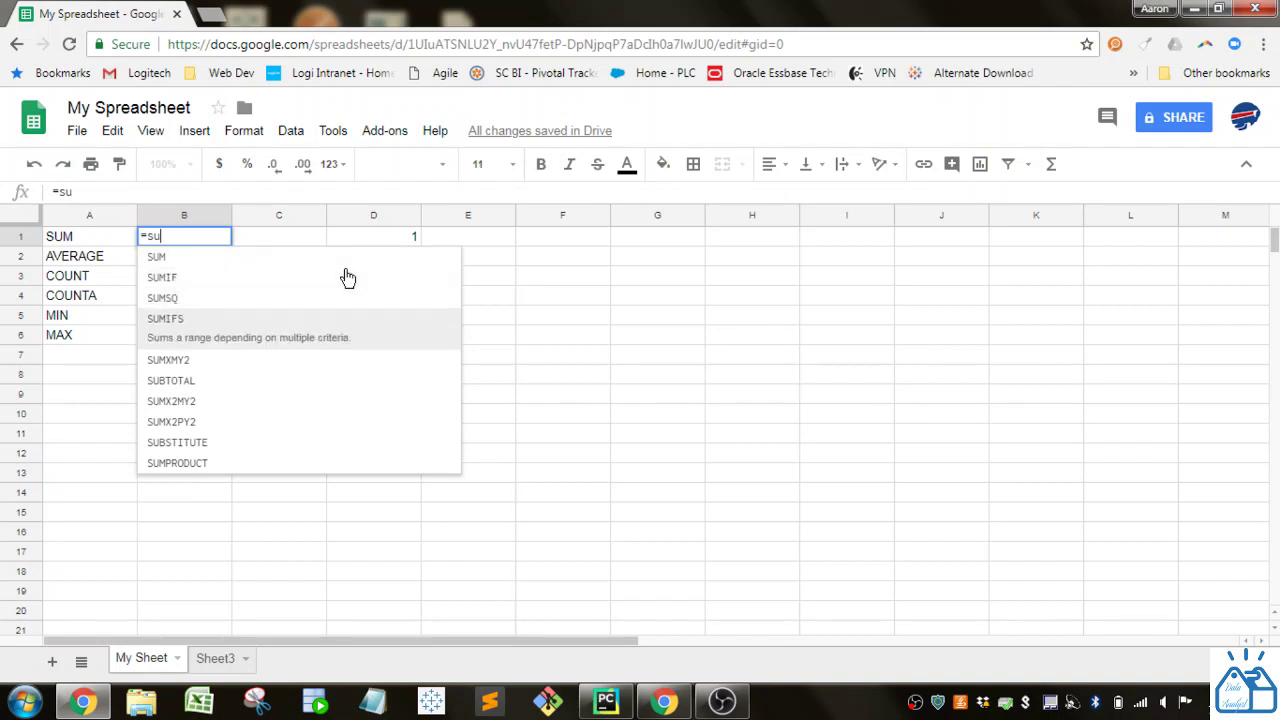
key("Up")
key("Up")
key("Up")
key("Up")
key("Up")
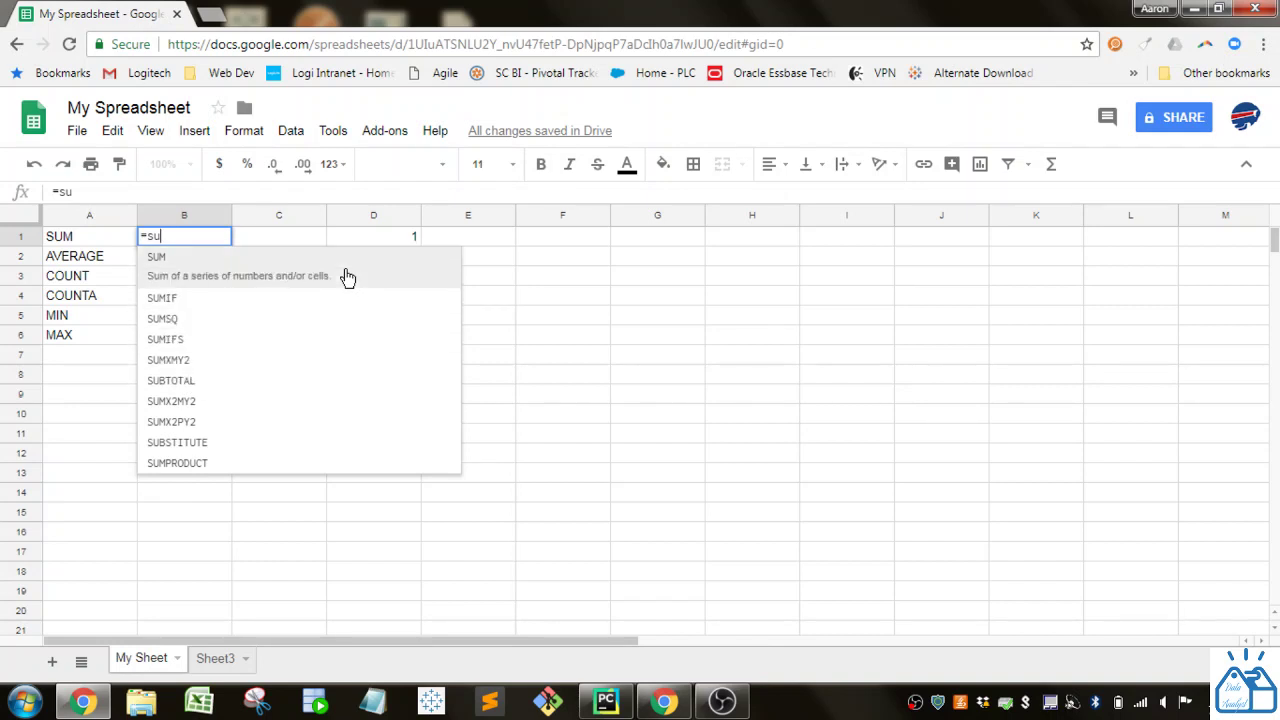
key("Down")
key("Up")
key("Tab")
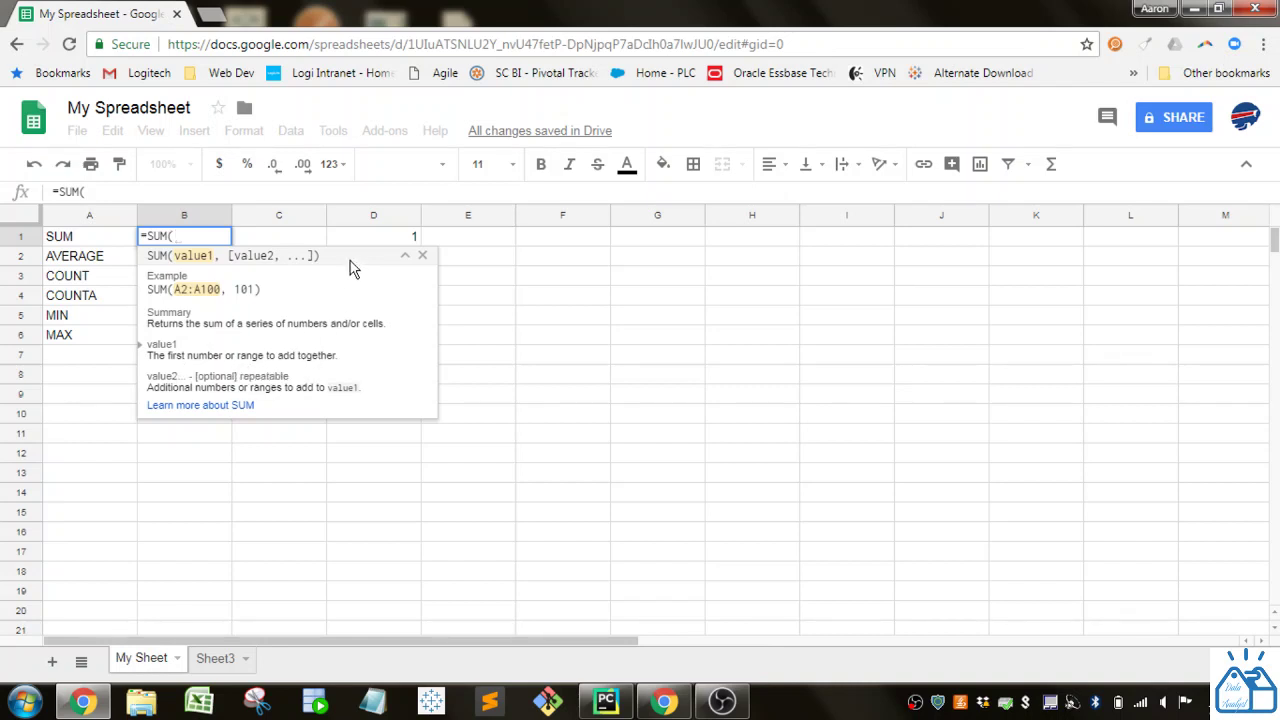
left_click(364, 237)
left_click_drag(364, 235, 378, 424)
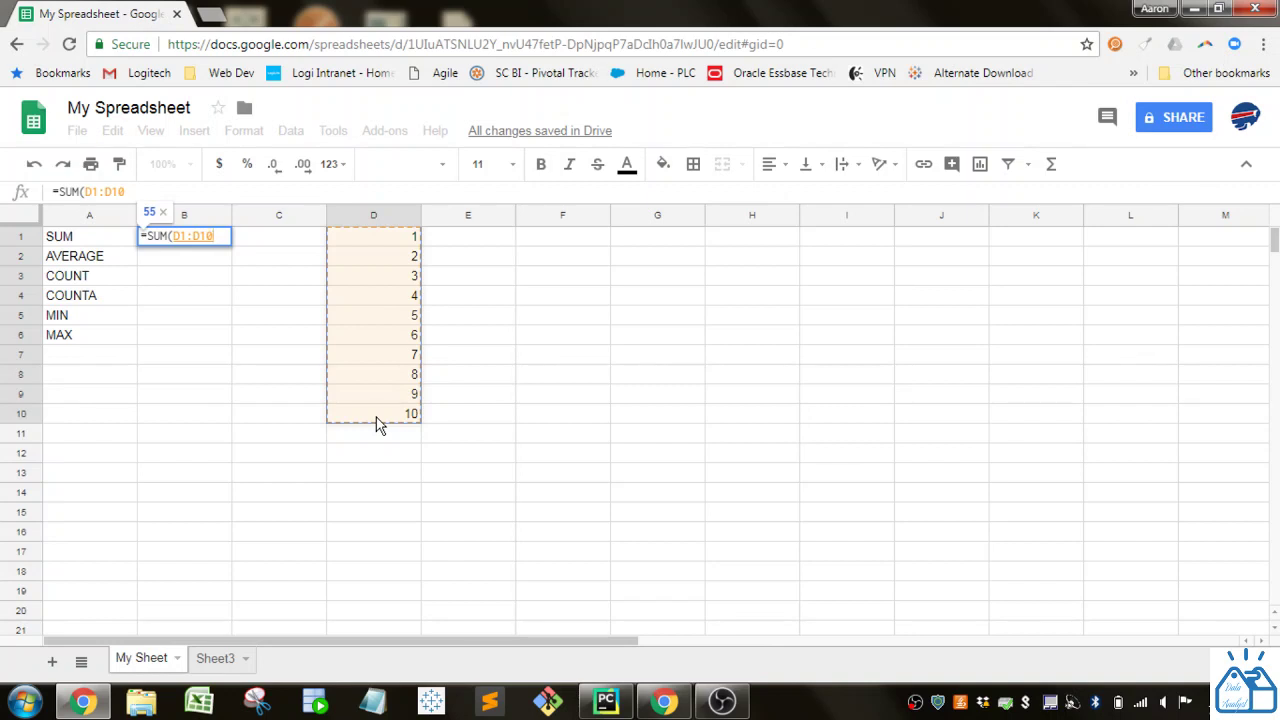
left_click_drag(376, 424, 376, 424)
type(")")
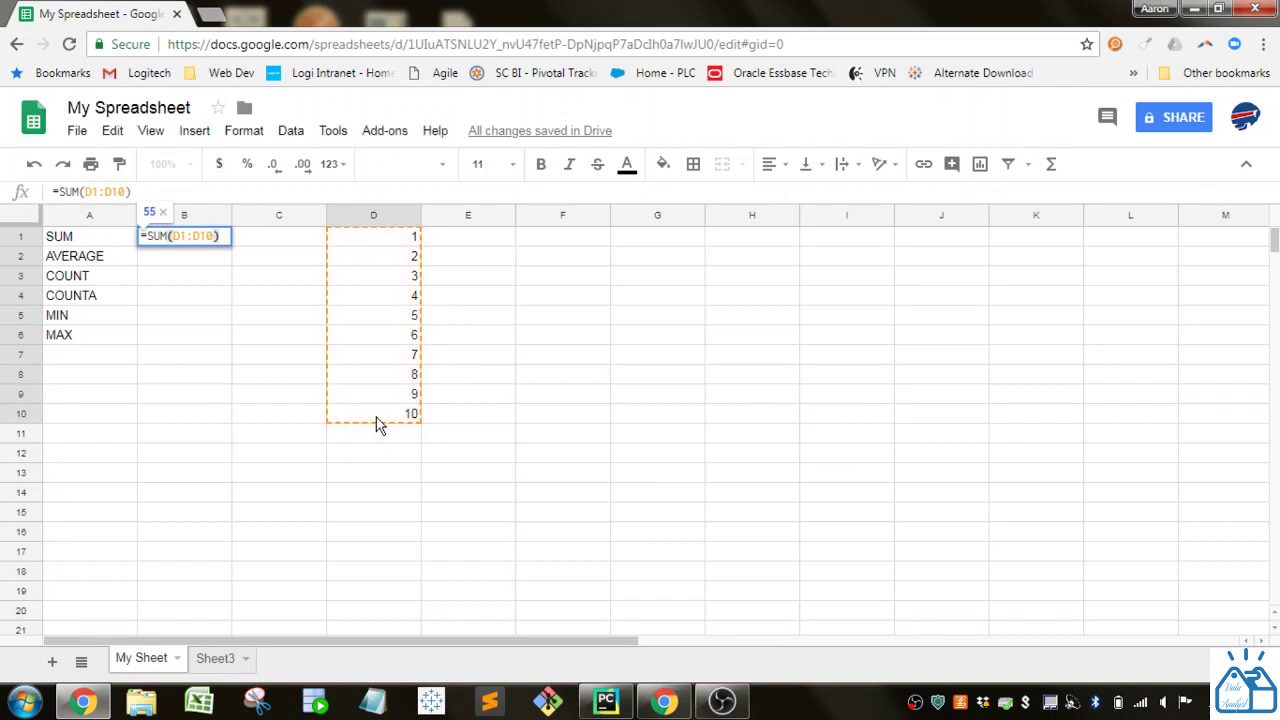
key("Return")
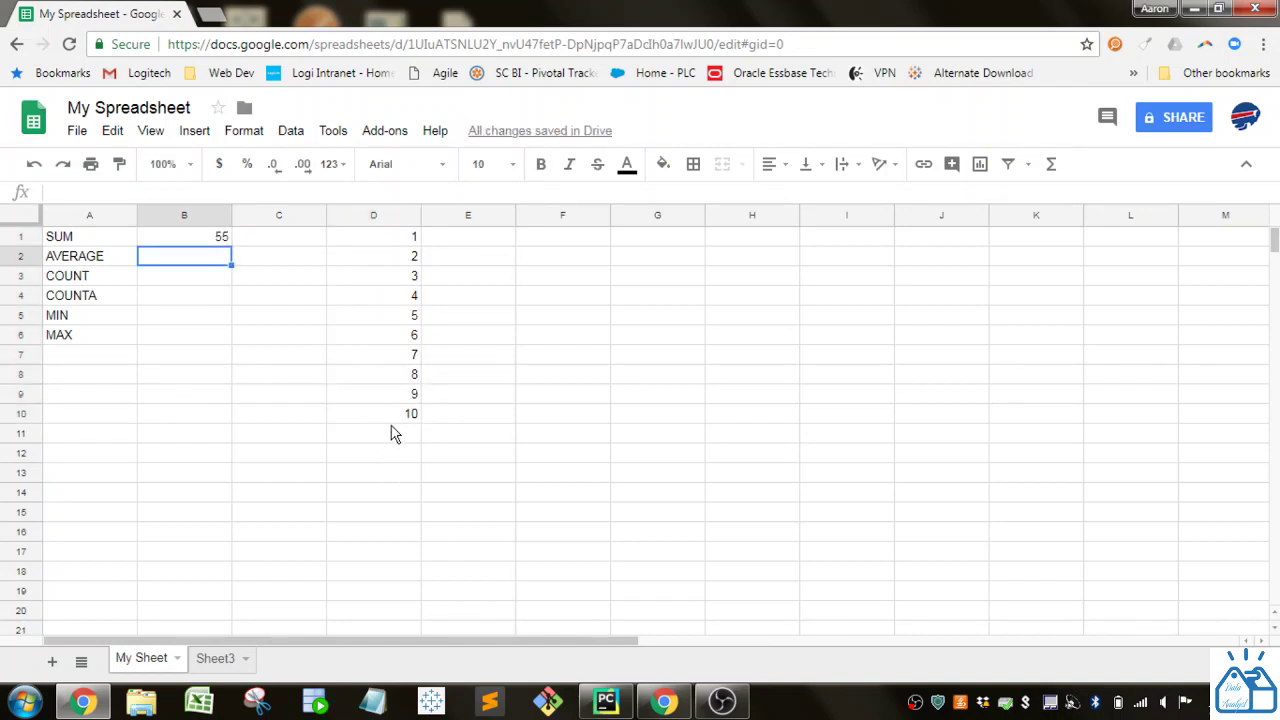
- Enter the formula =AVERAGE(D1:D10) in cell B2 beside the AVERAGE label
type("=av")
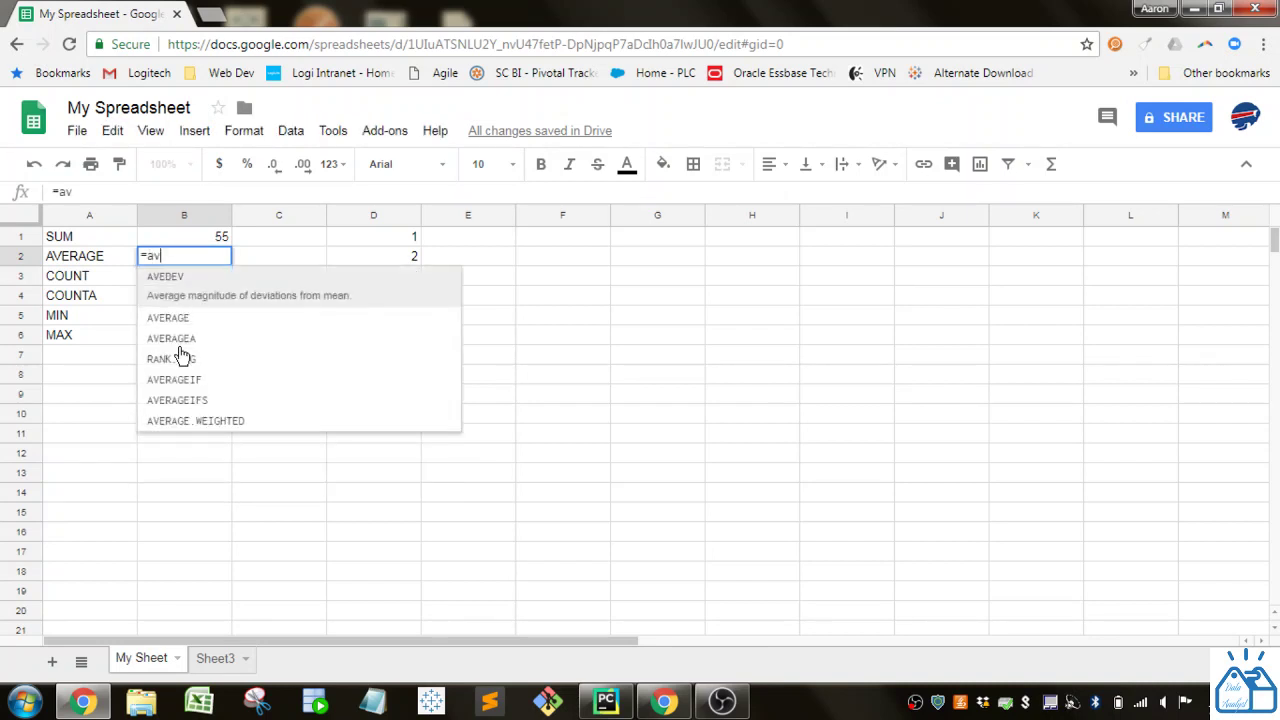
key("Down")
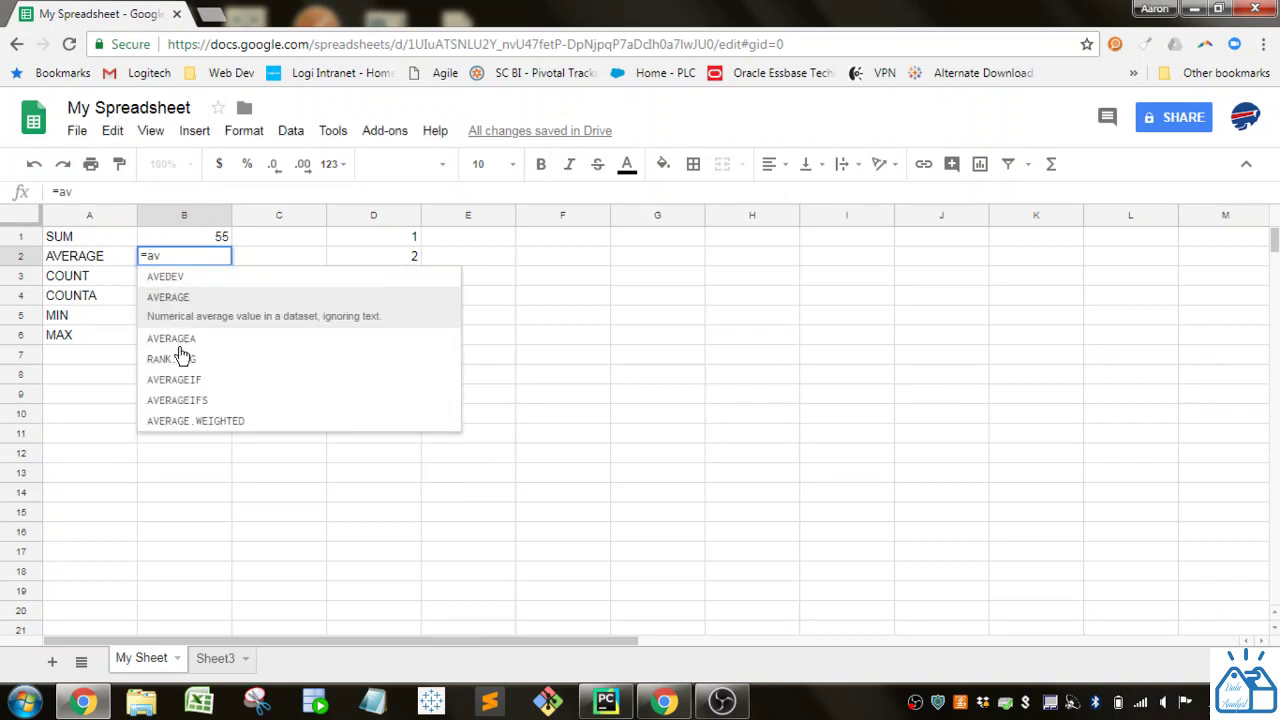
key("Tab")
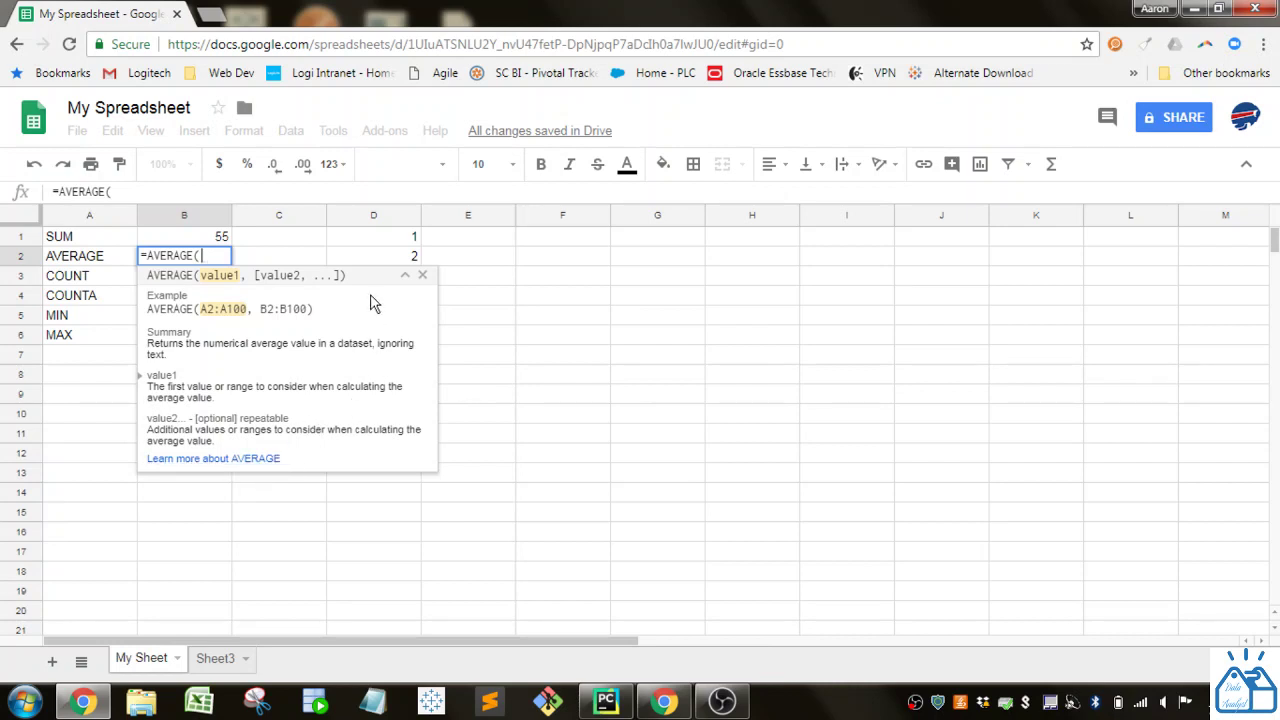
left_click_drag(383, 233, 393, 420)
type(")")
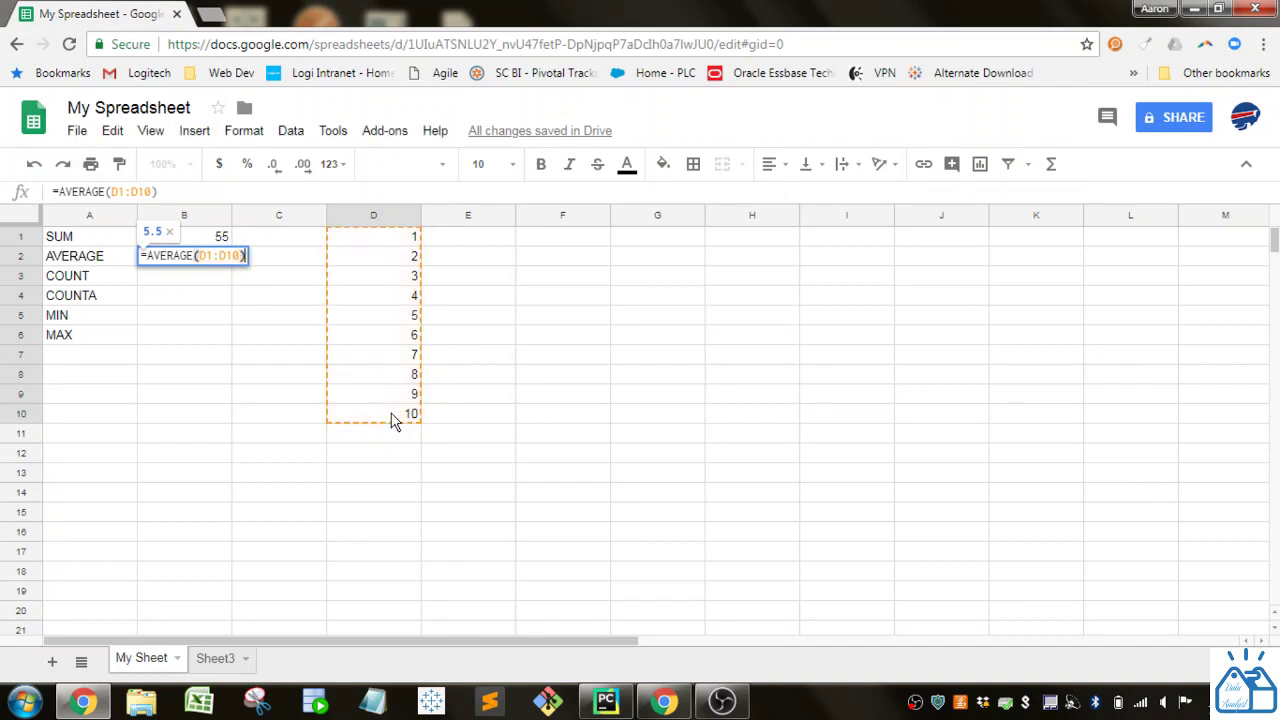
key("Return")
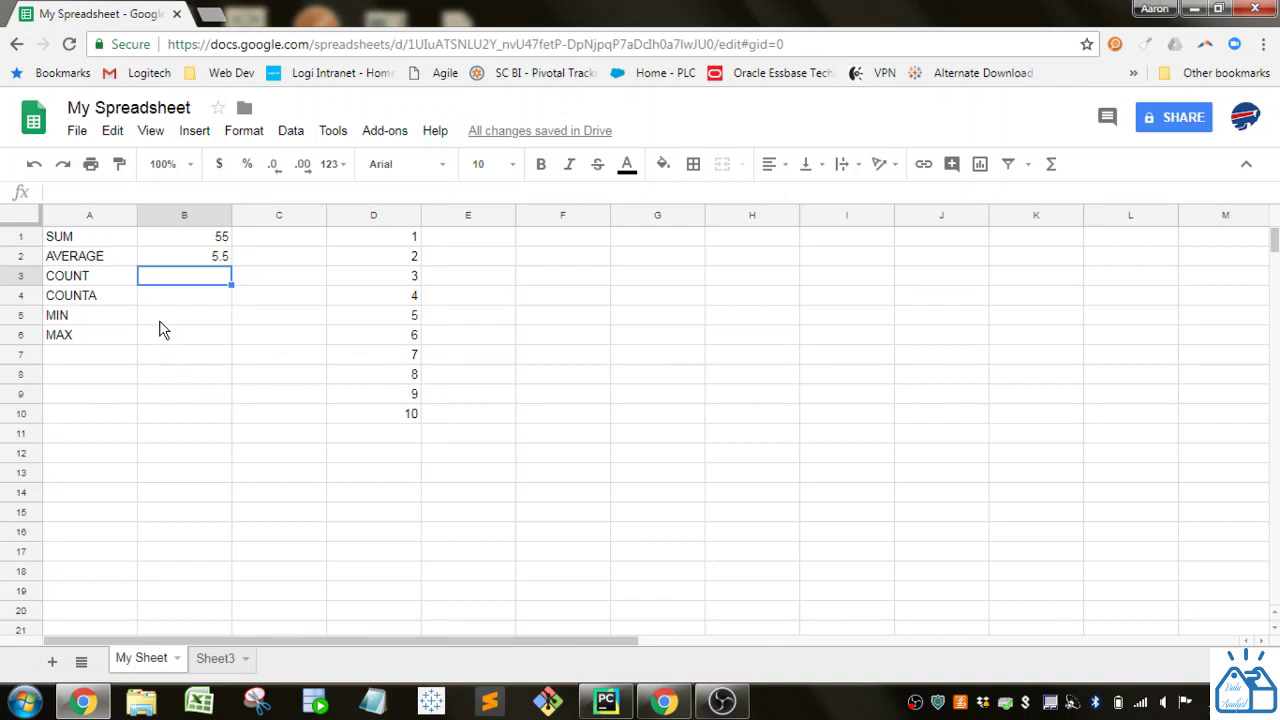
- Enter a COUNT formula over the range D1:D10 in cell B3 beside the COUNT label
type("=cou")
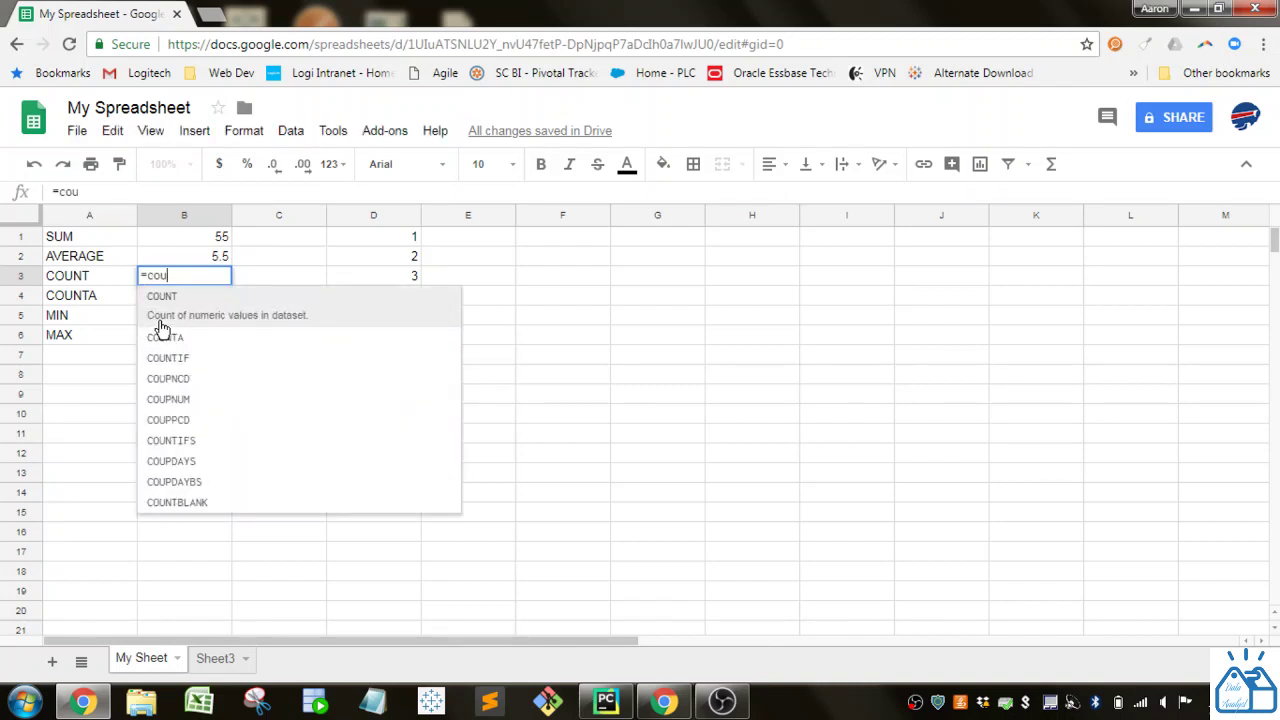
left_click(230, 325)
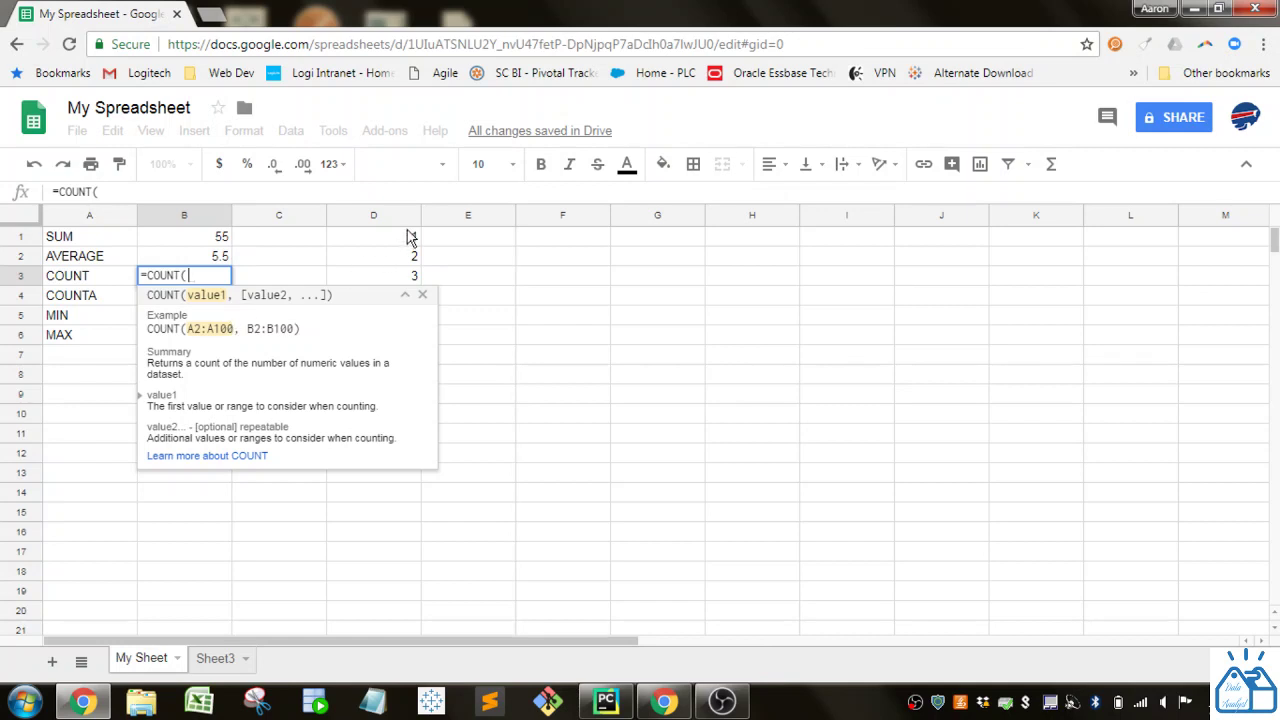
left_click_drag(410, 238, 408, 418)
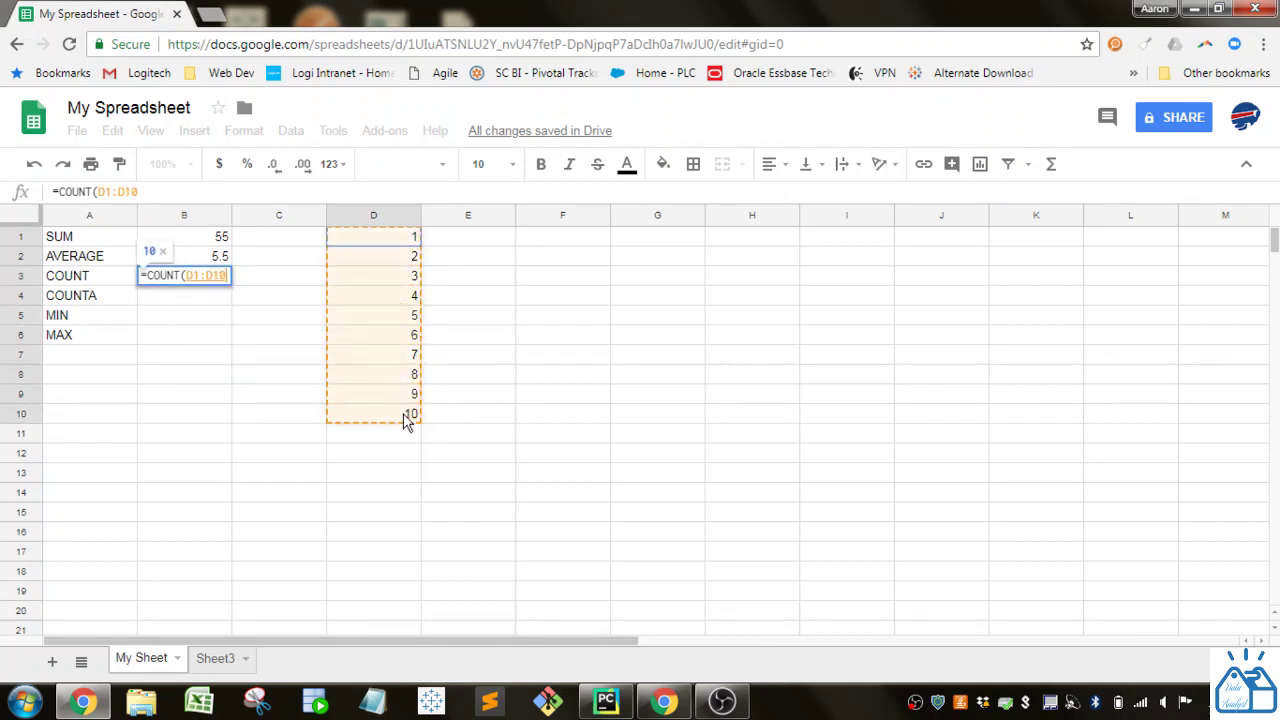
key("Return")
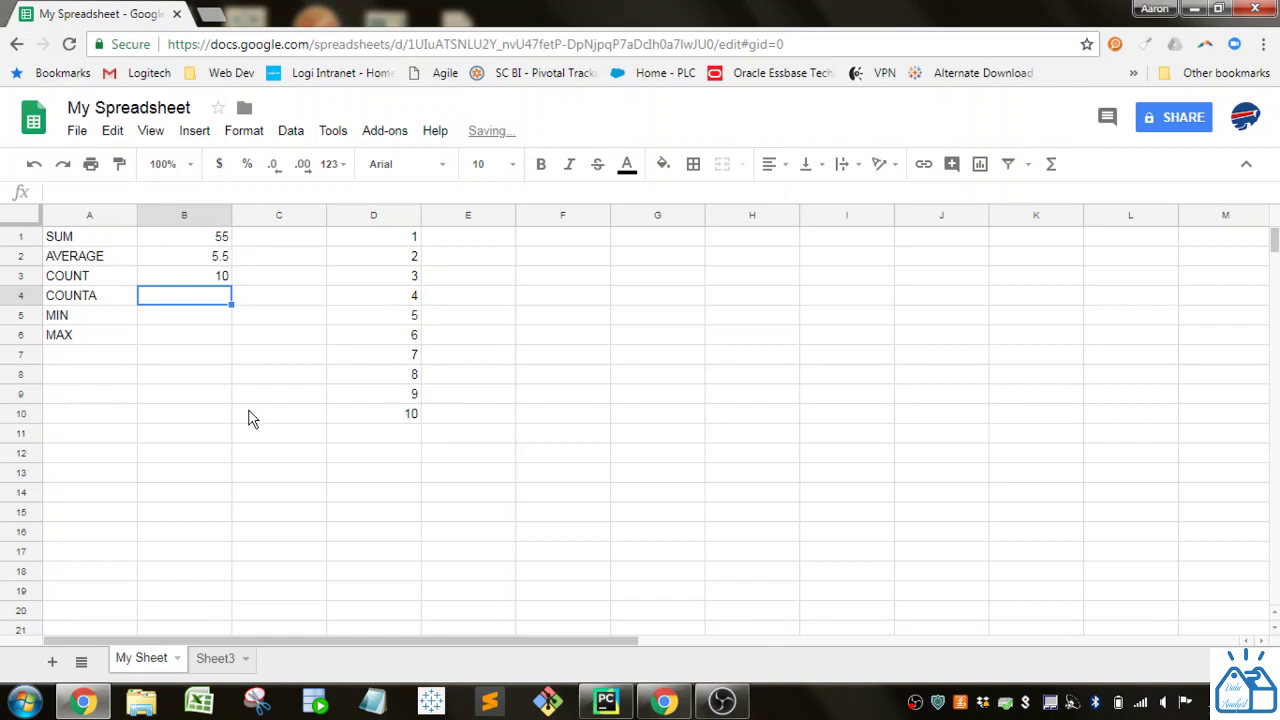
type("=cou")
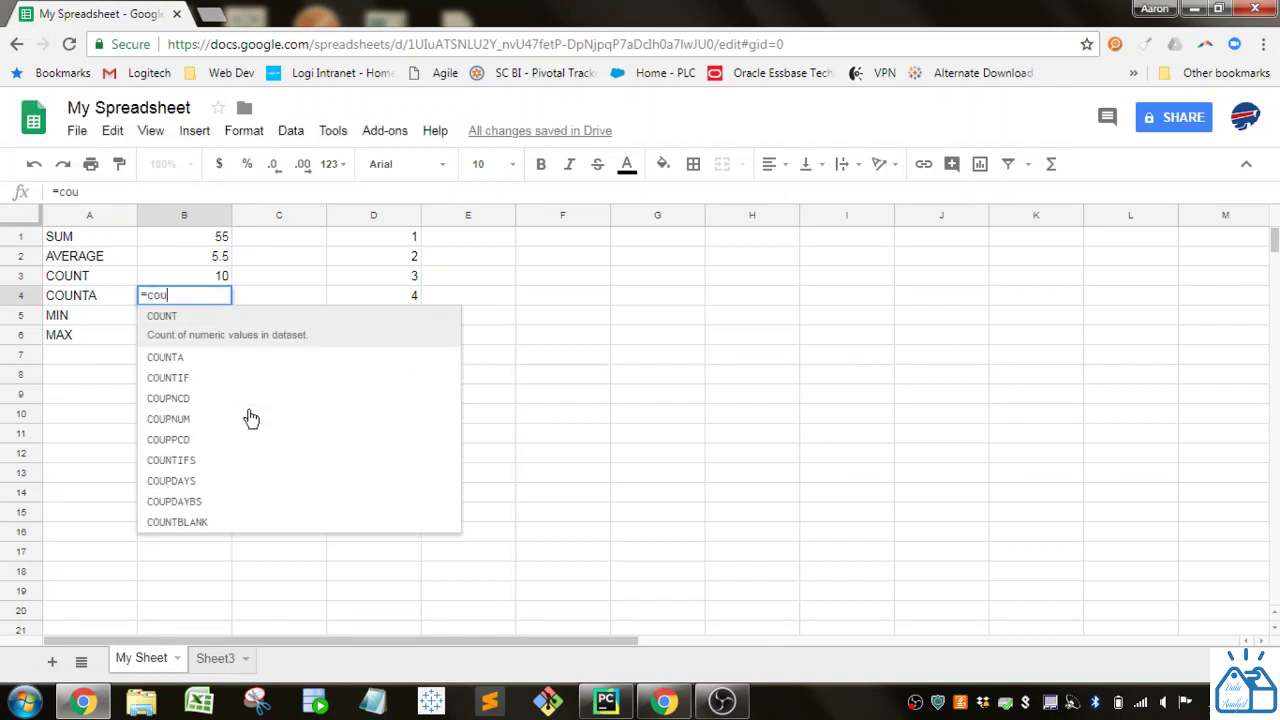
key("BackSpace")
key("BackSpace")
key("BackSpace")
key("BackSpace")
- Add a text entry, a person's first name, in cell D11 directly below the column of numbers
left_click(376, 441)
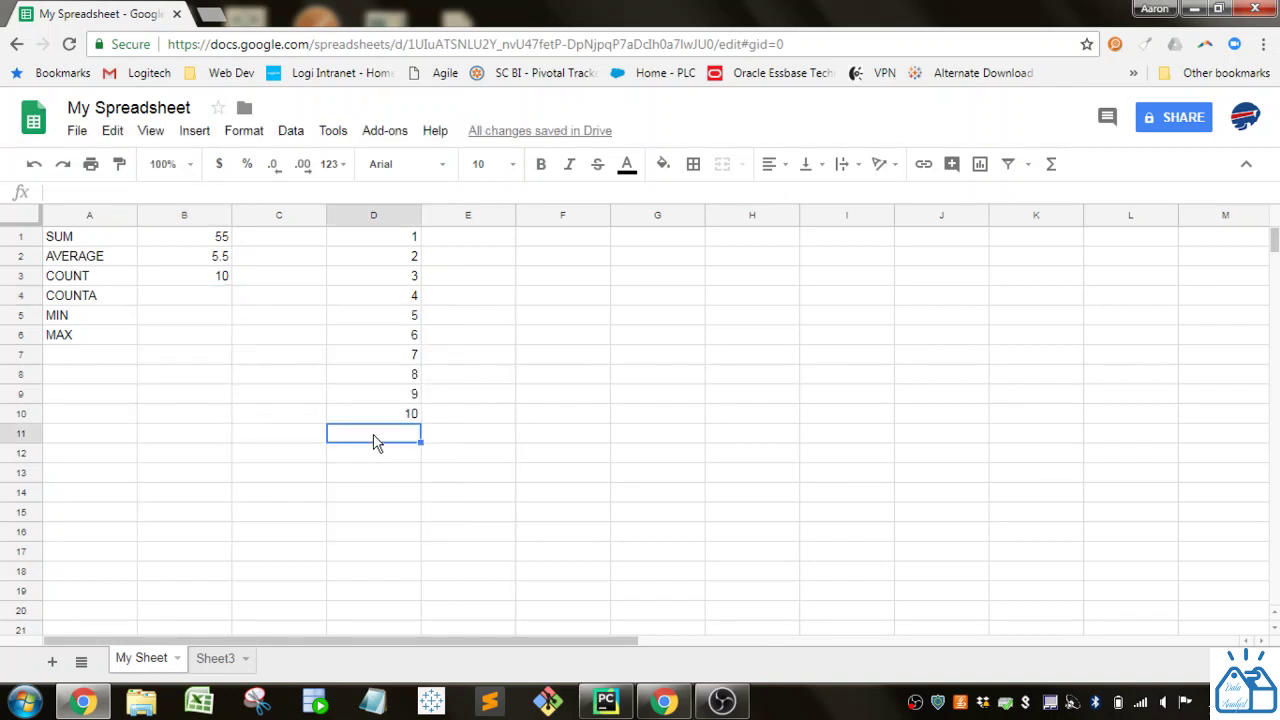
type("Aaron")
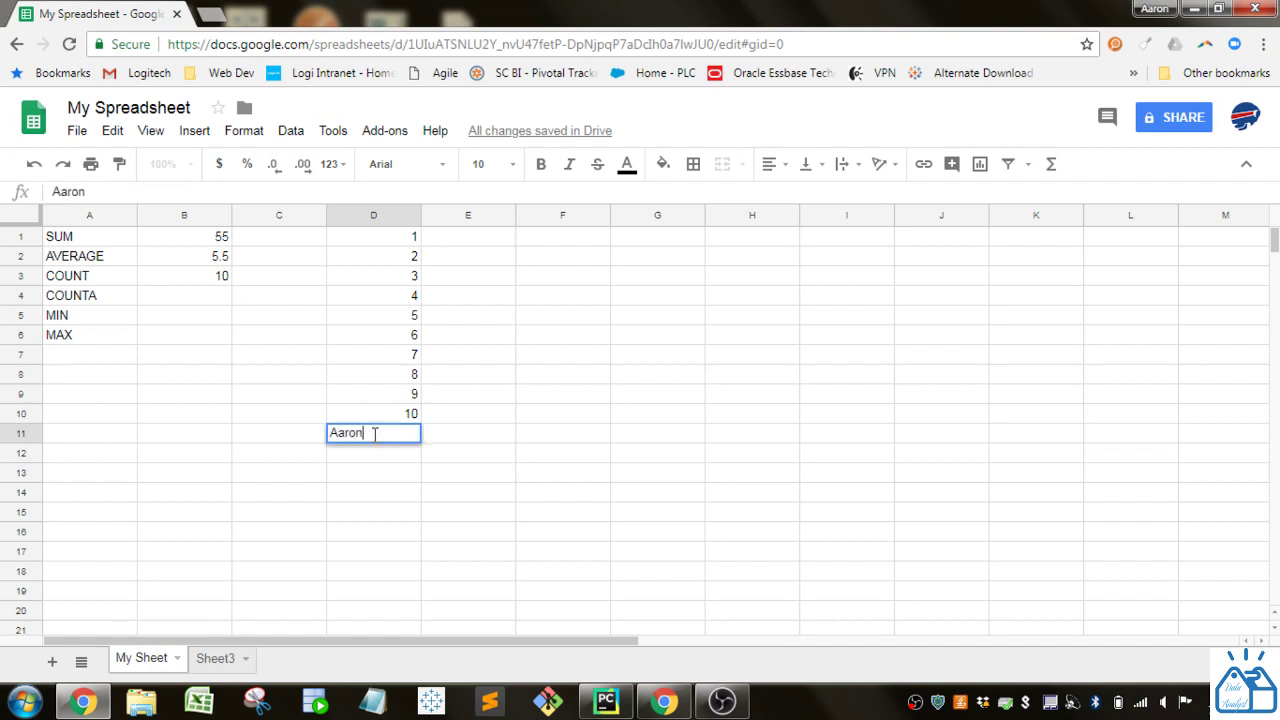
key("Return")
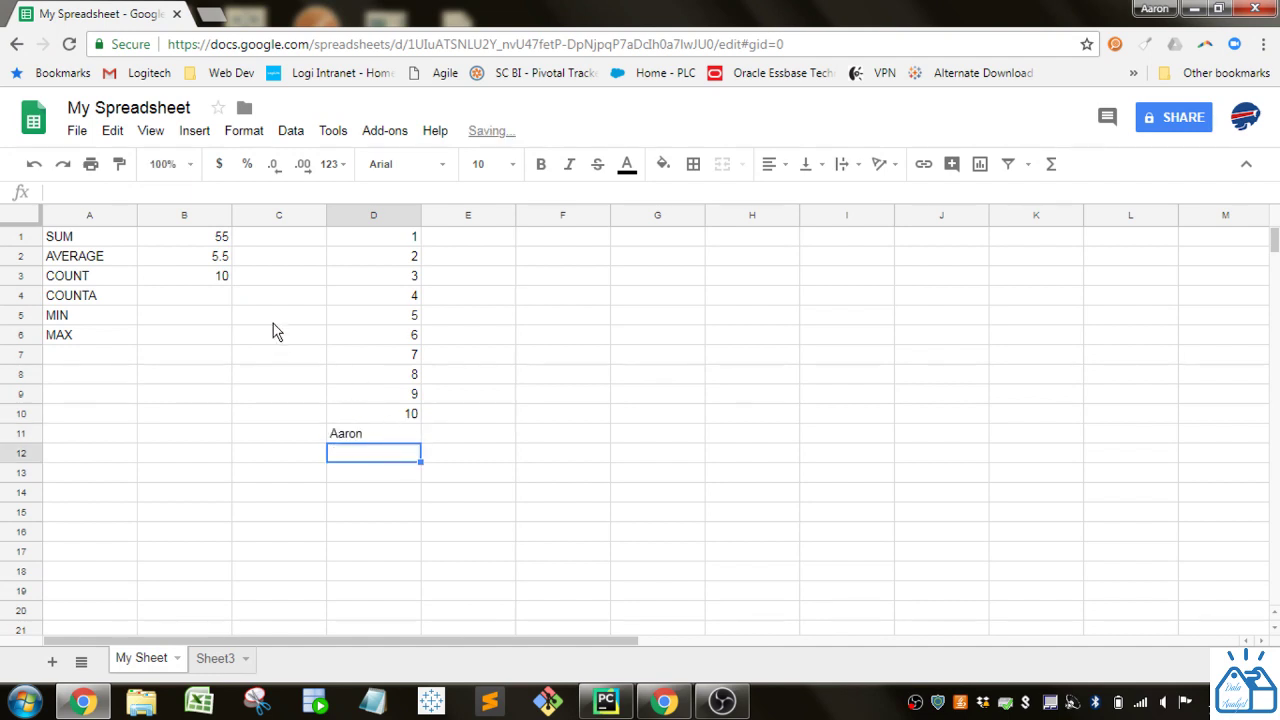
- Extend the range of the COUNT formula in cell B3 to D1:D11
left_click(217, 279)
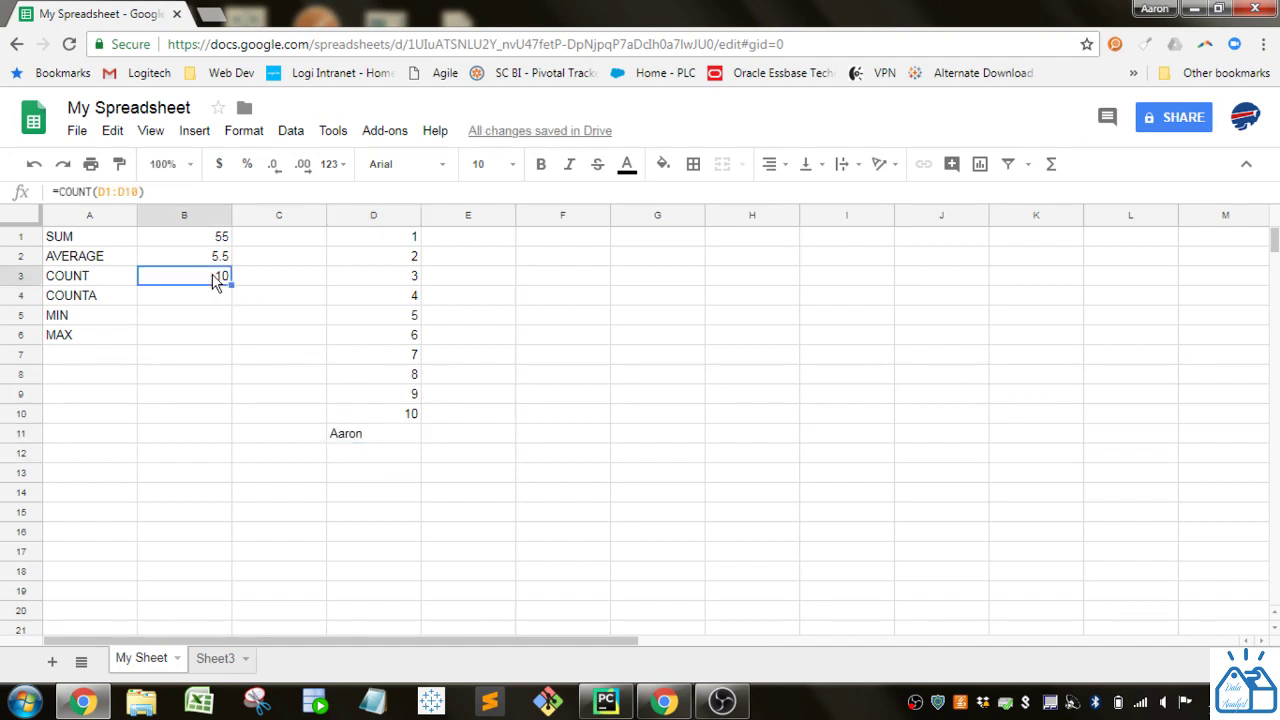
left_click(141, 192)
key("BackSpace")
type("1")
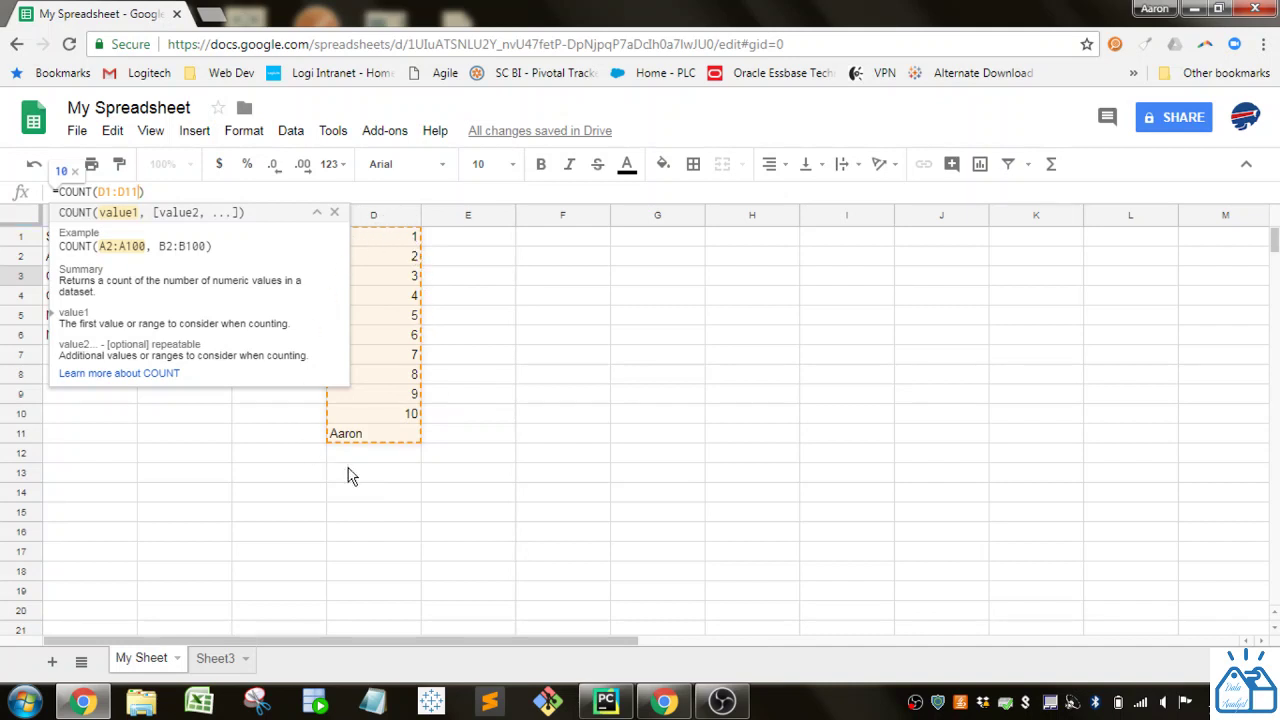
key("Return")
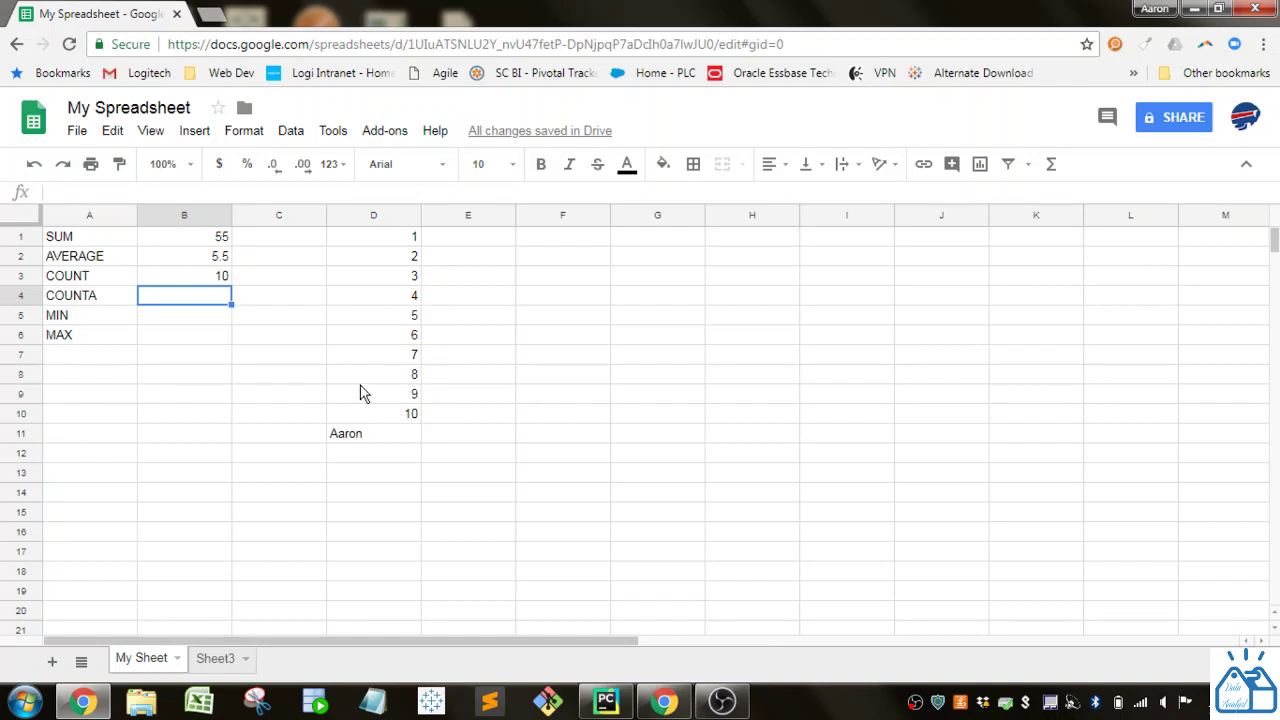
- Enter a COUNTA formula over the range D1:D11 in cell B4 beside the COUNTA label
type("=cou")
key("Down")
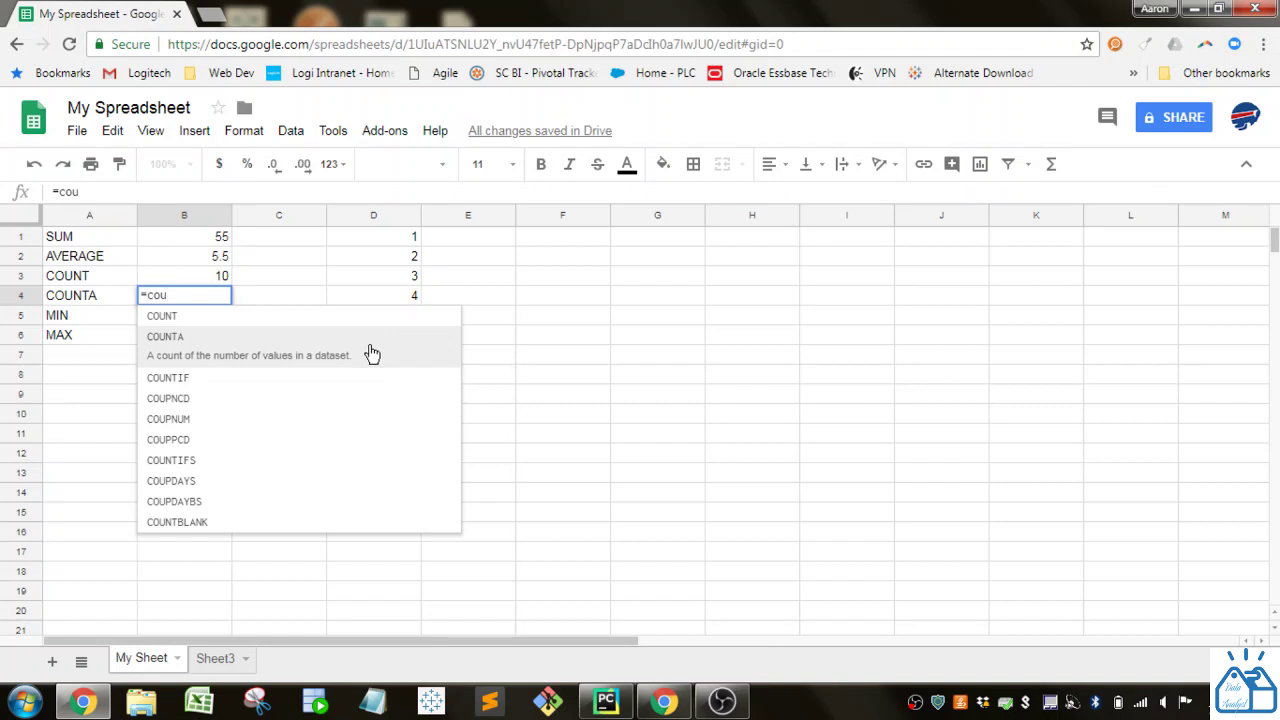
left_click(370, 353)
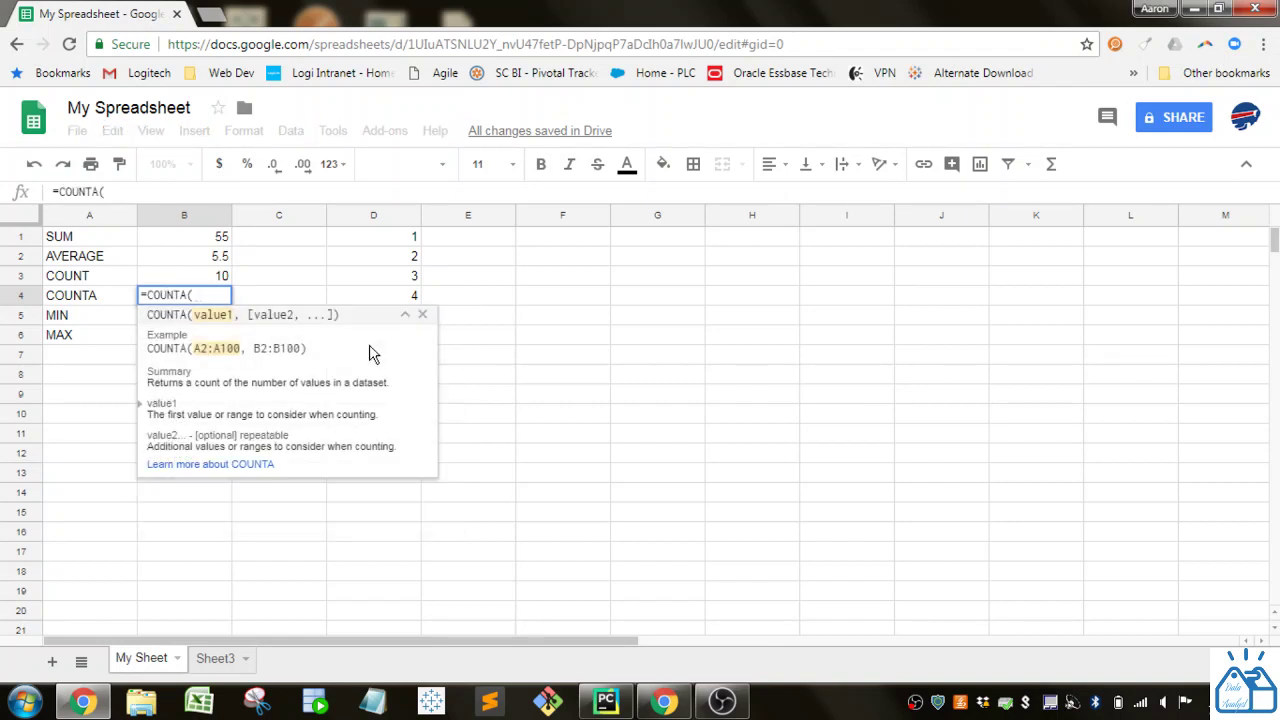
left_click_drag(400, 240, 394, 431)
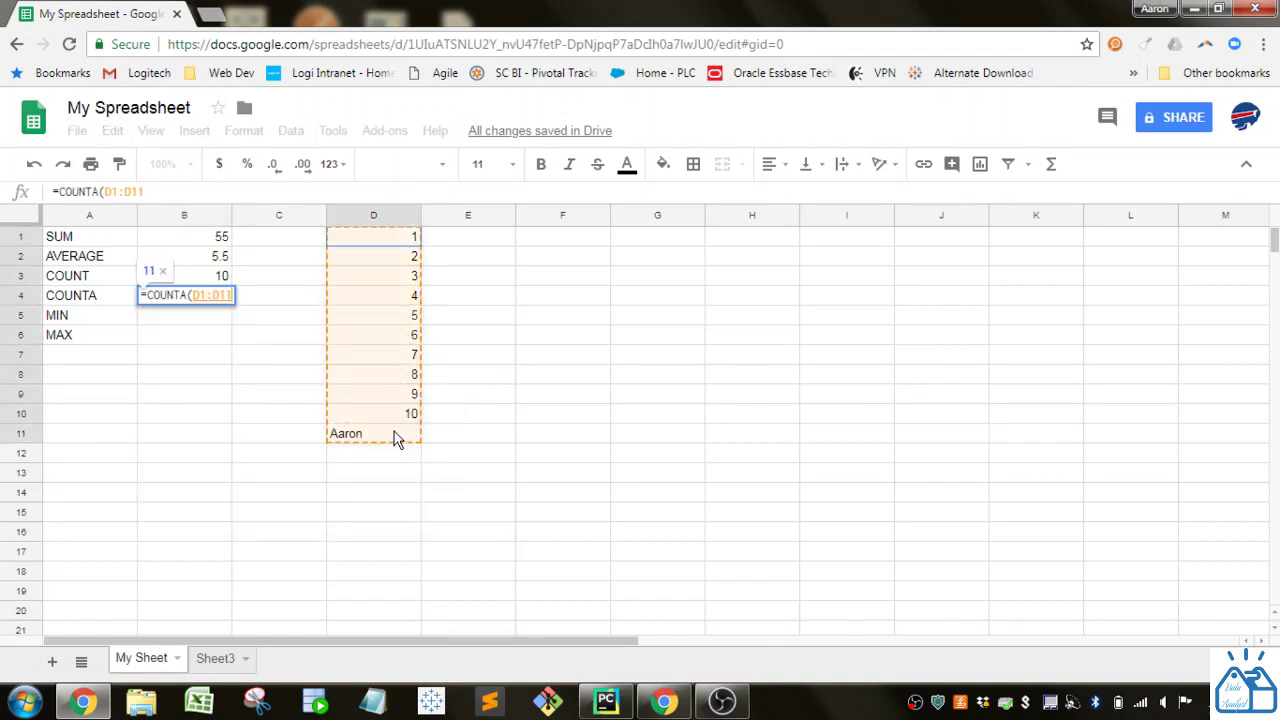
key("Return")
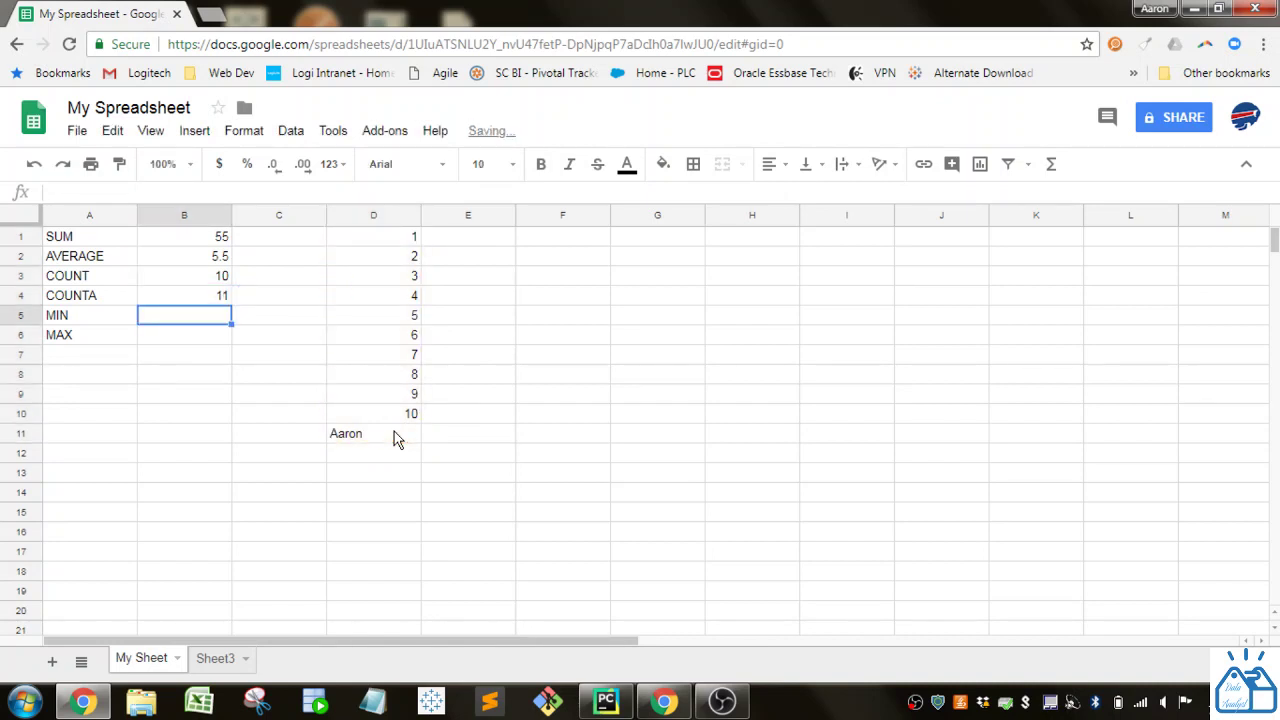
- Enter a MIN formula over the range D1:D11 in cell B5 beside the MIN label
type("=min")
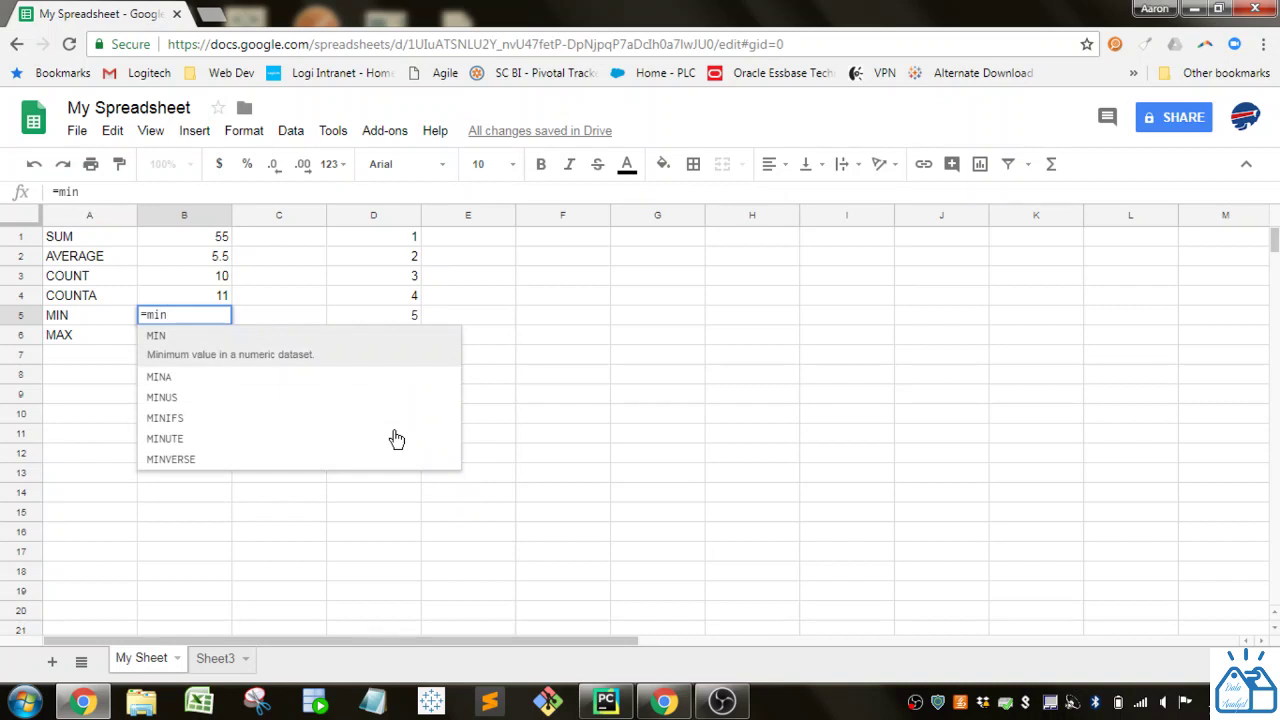
key("Tab")
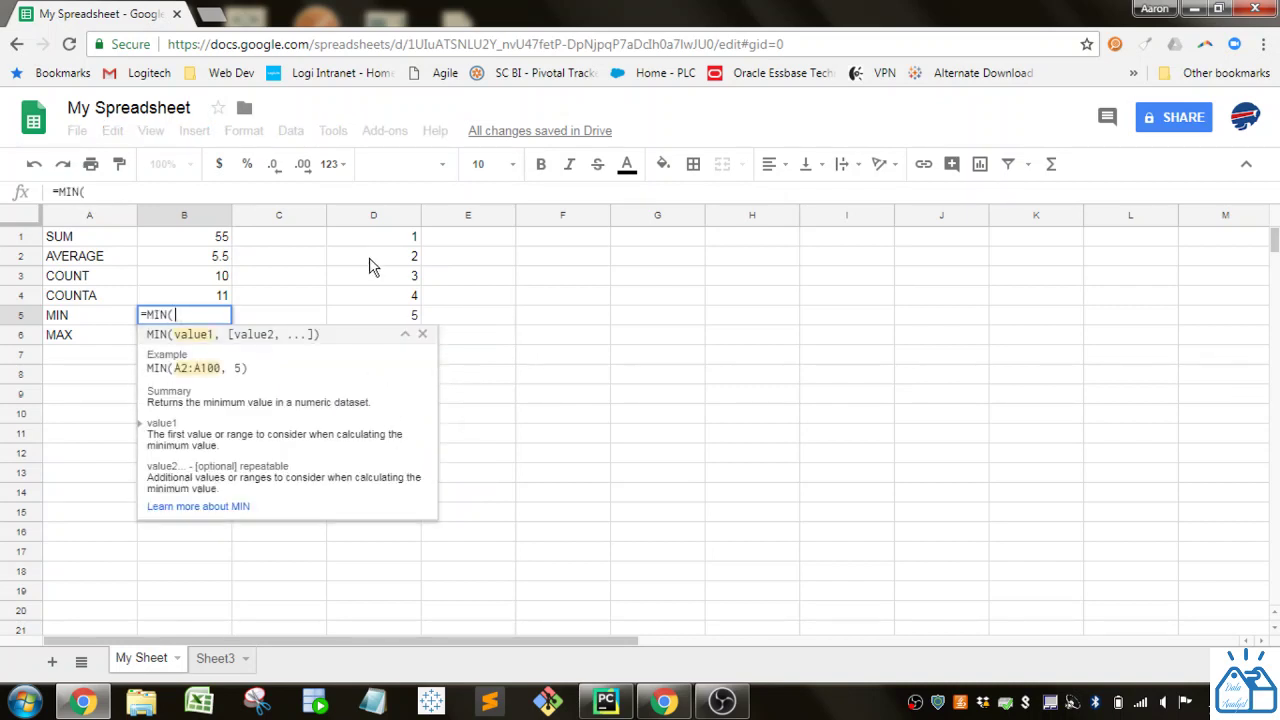
left_click_drag(375, 238, 380, 443)
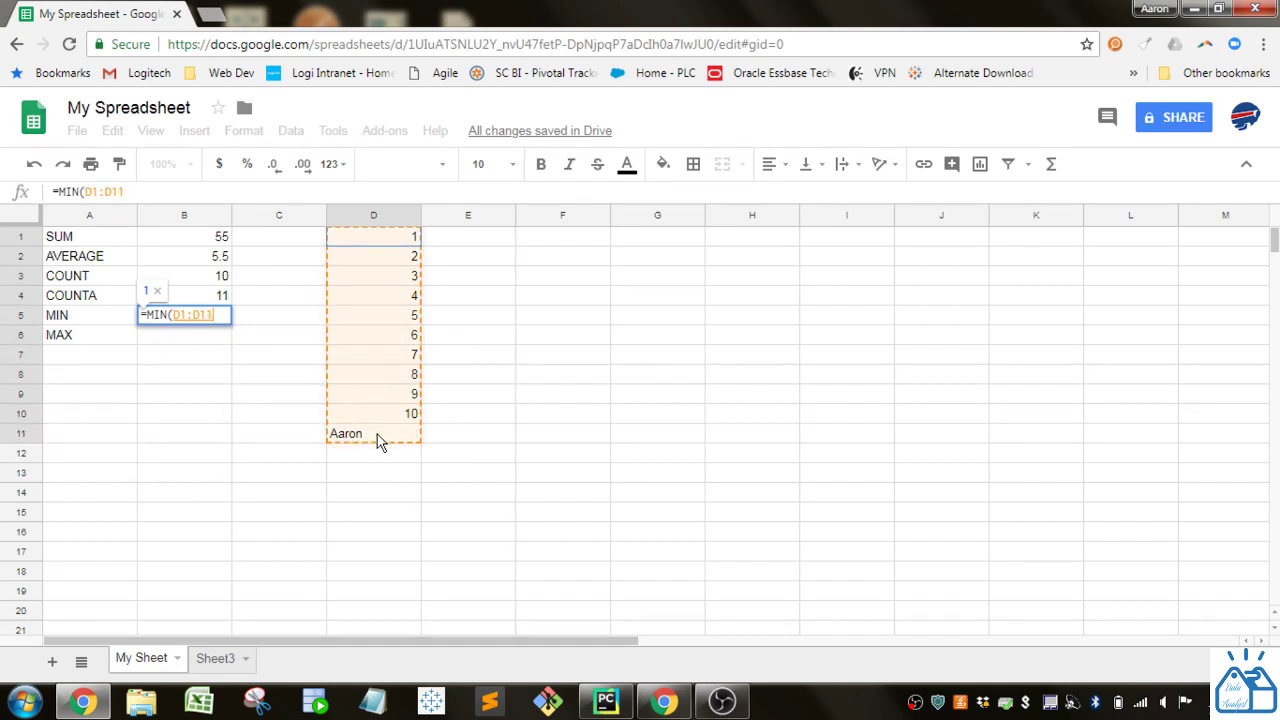
key("Return")
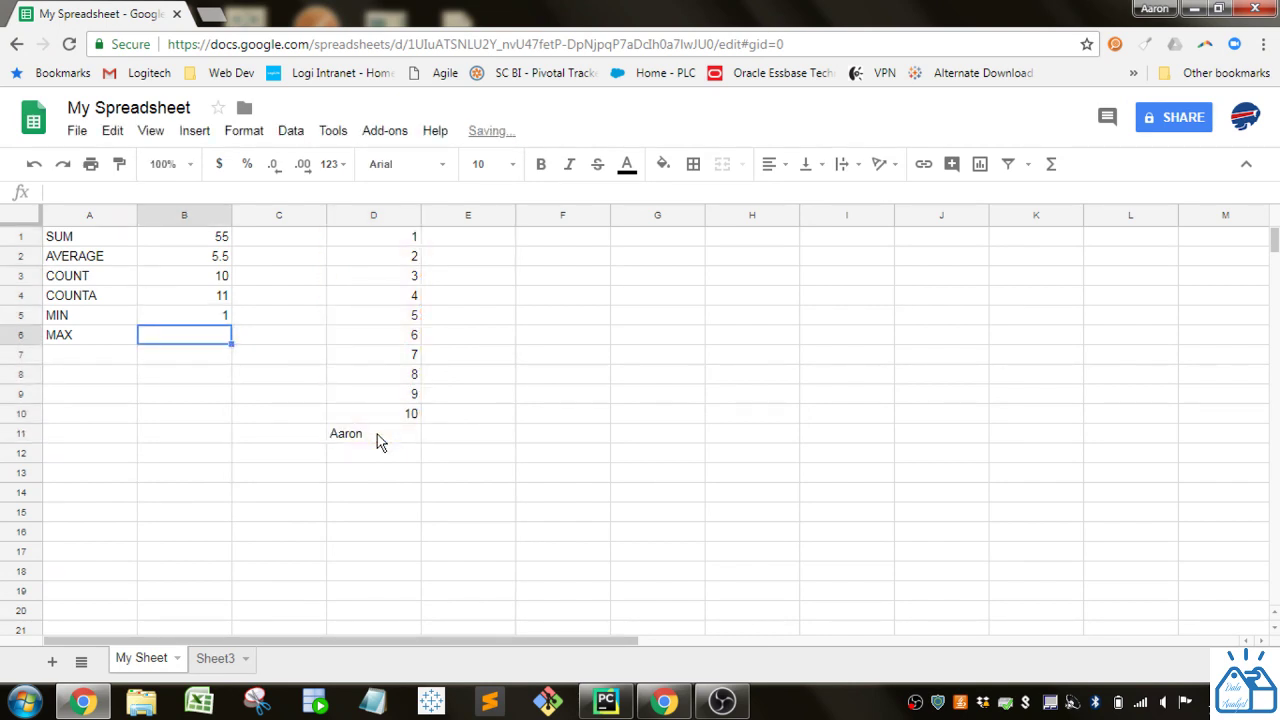
- Enter a MAX formula over the range D1:D11 in cell B6 beside the MAX label
type("=max")
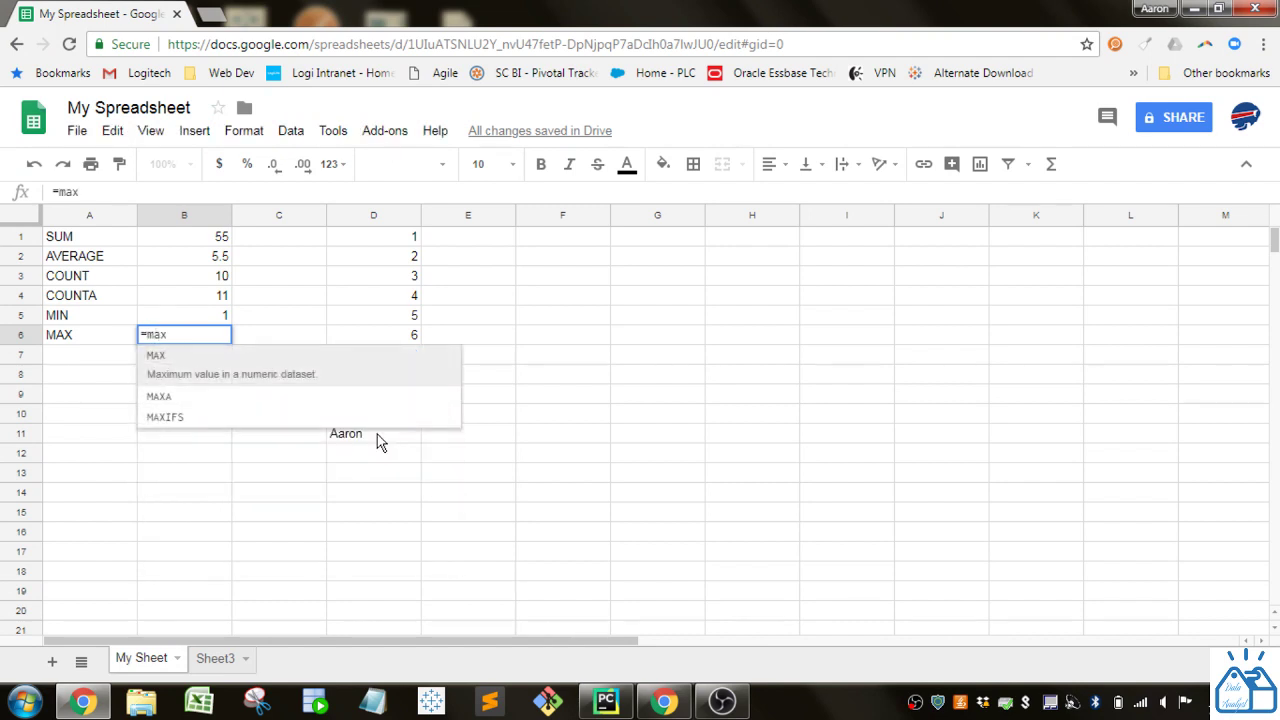
key("Tab")
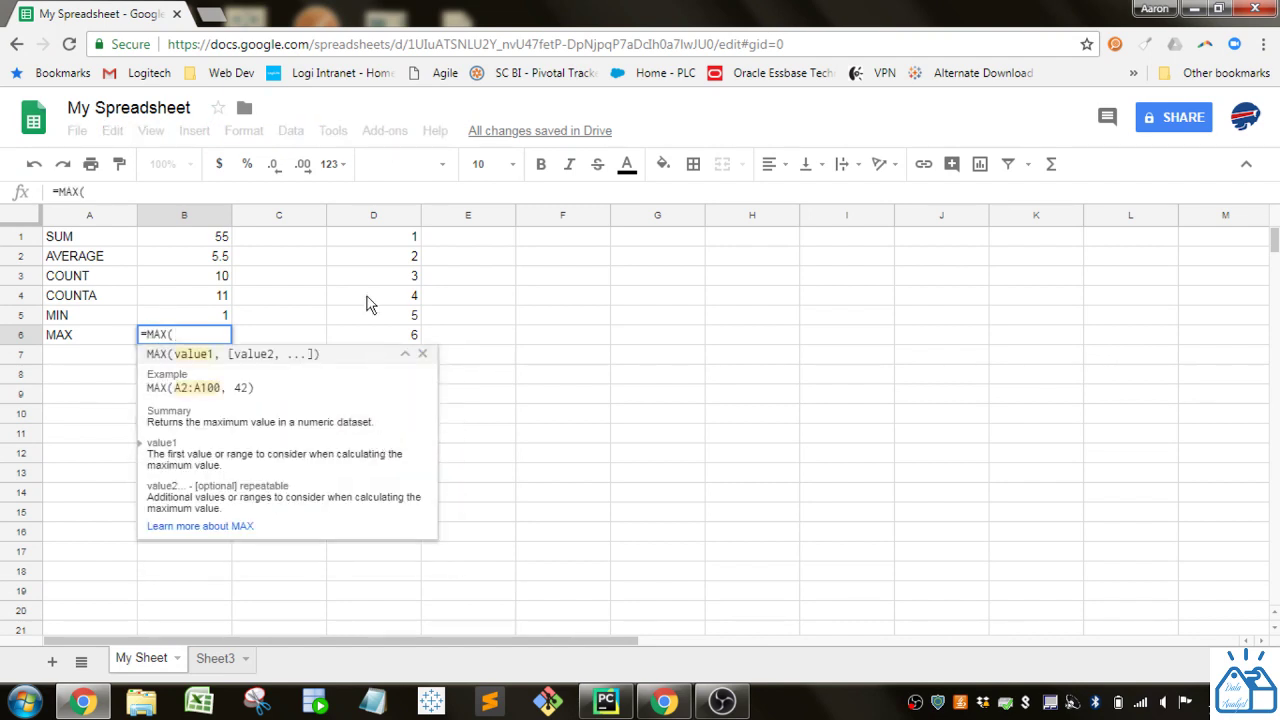
left_click_drag(366, 238, 376, 440)
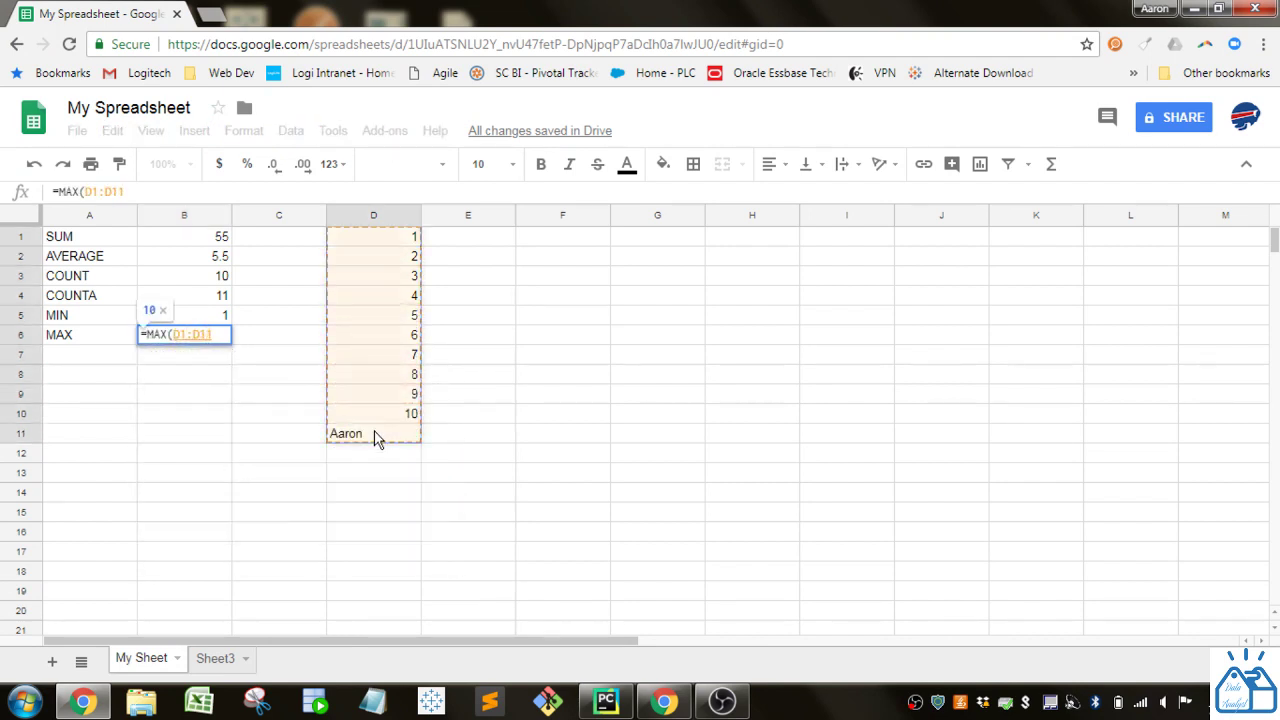
key("Return")
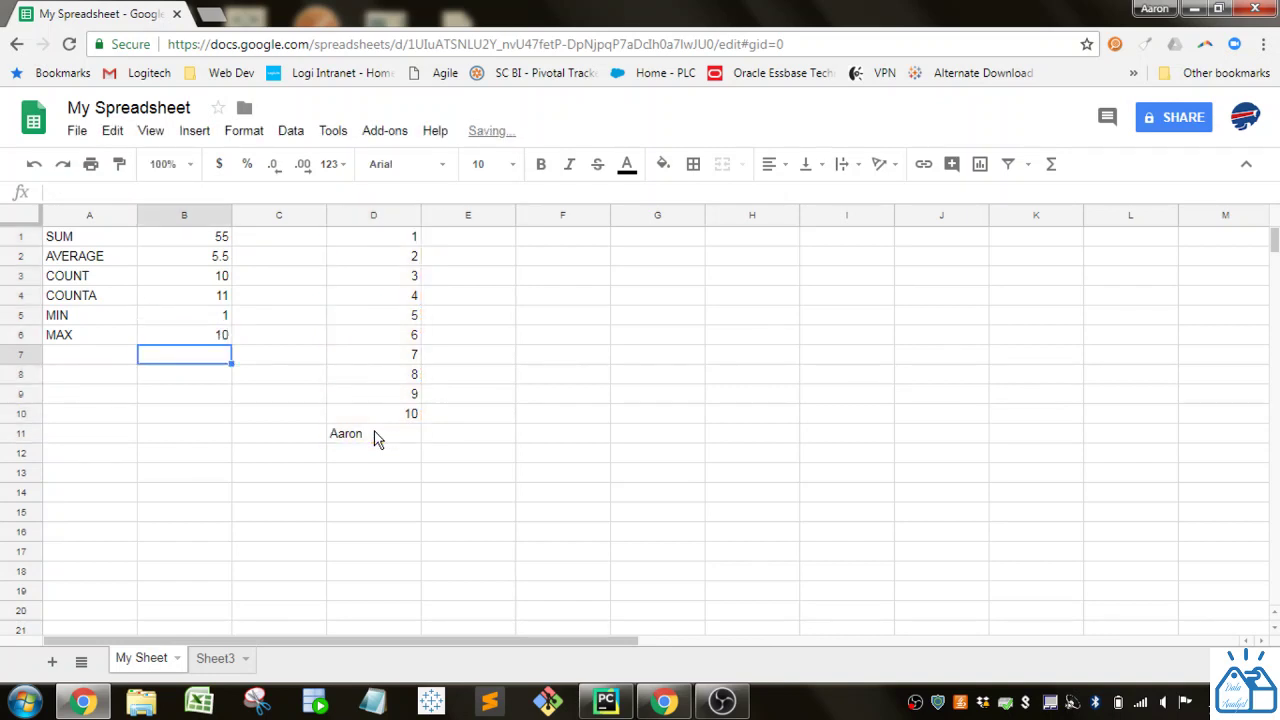